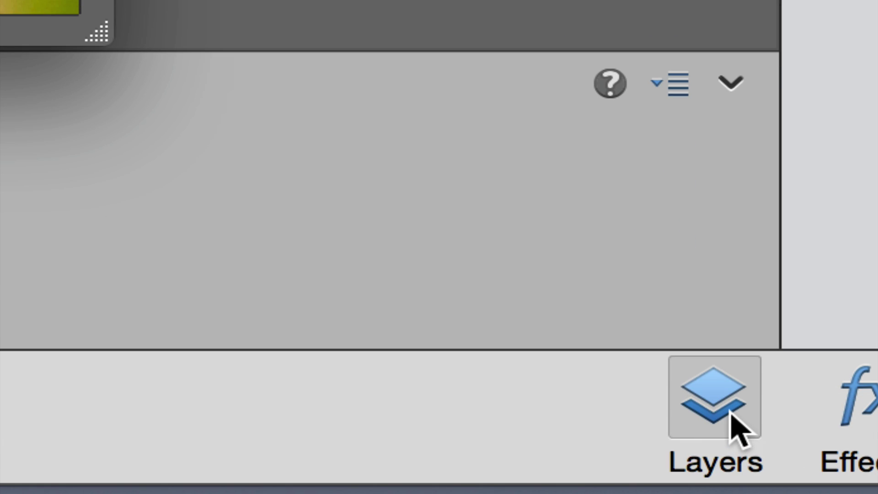
Reopen the Layers panel so it lists the dragonfly photo's single locked Background layer.
click(730, 412)
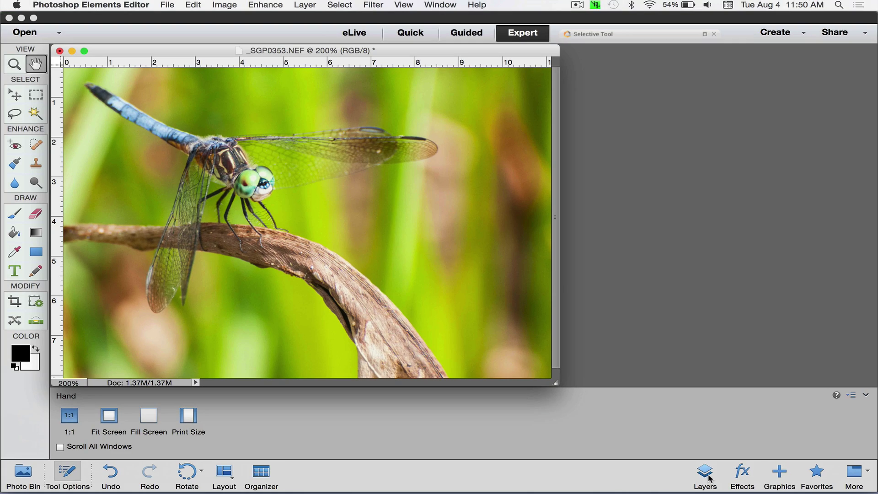
click(705, 475)
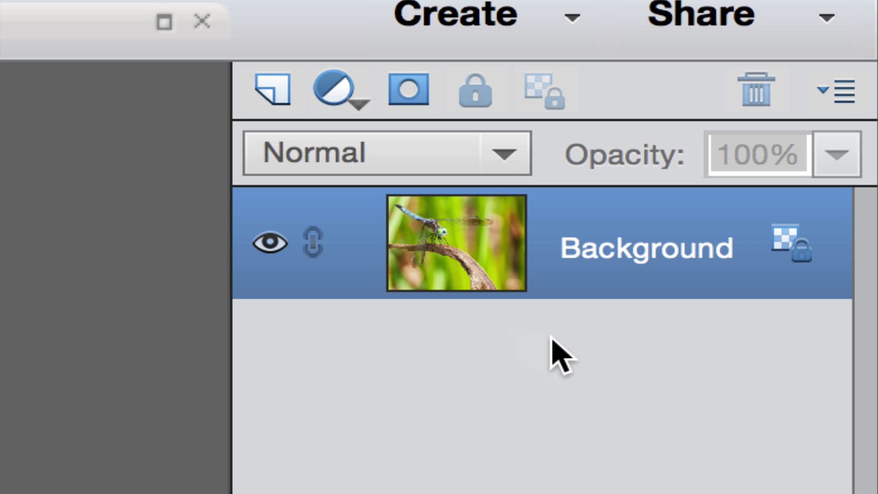
Duplicate the Background layer with Ctrl+J and rename Layer 1 to 'Sharpen'.
key(ctrl+j)
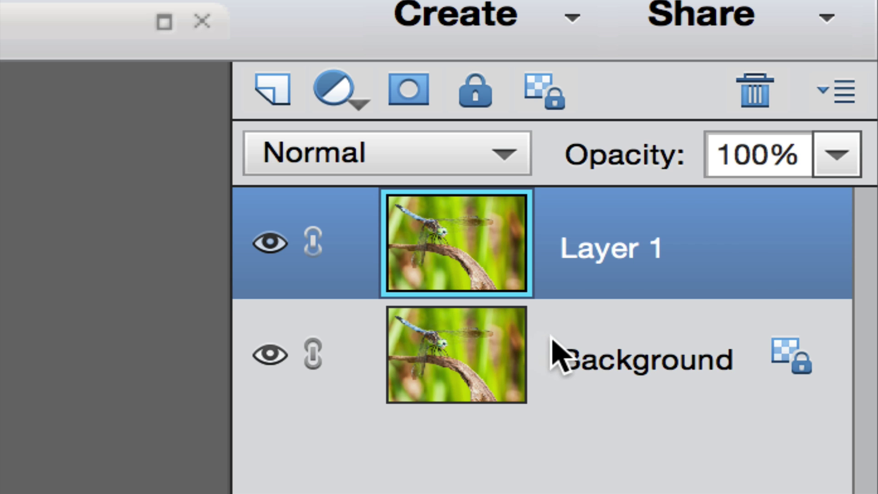
double_click(593, 253)
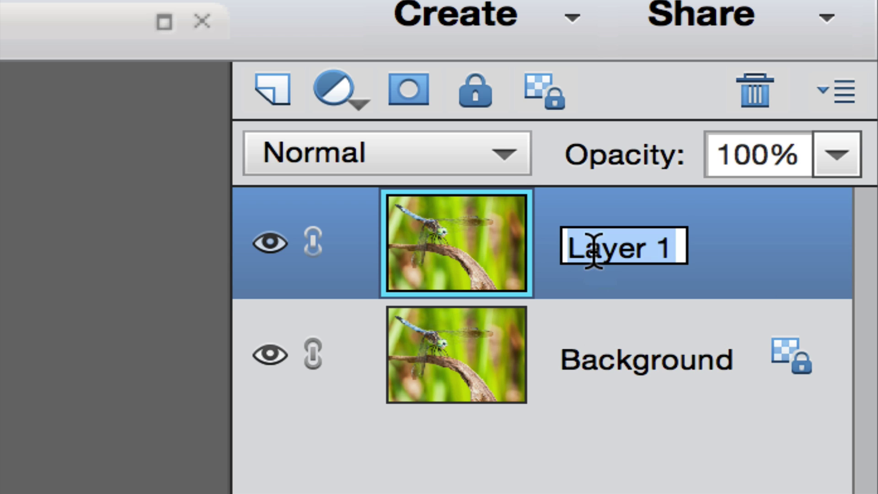
text(Shar)
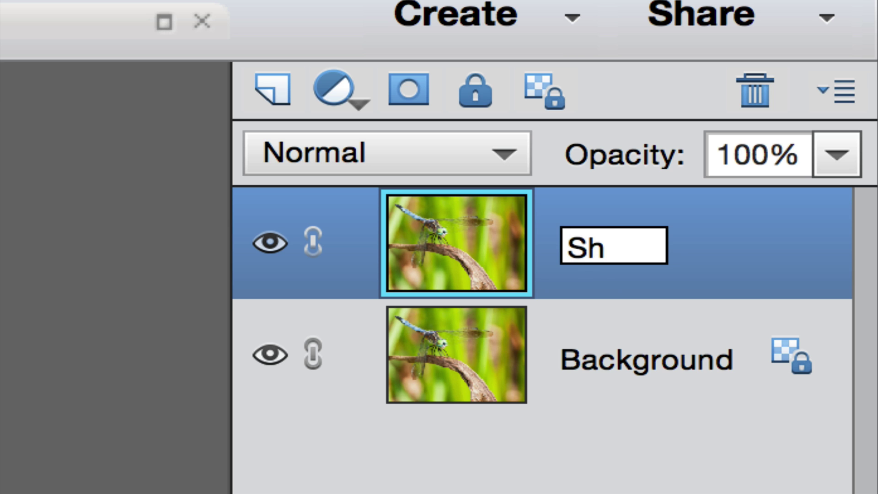
text(pen)
key(Return)
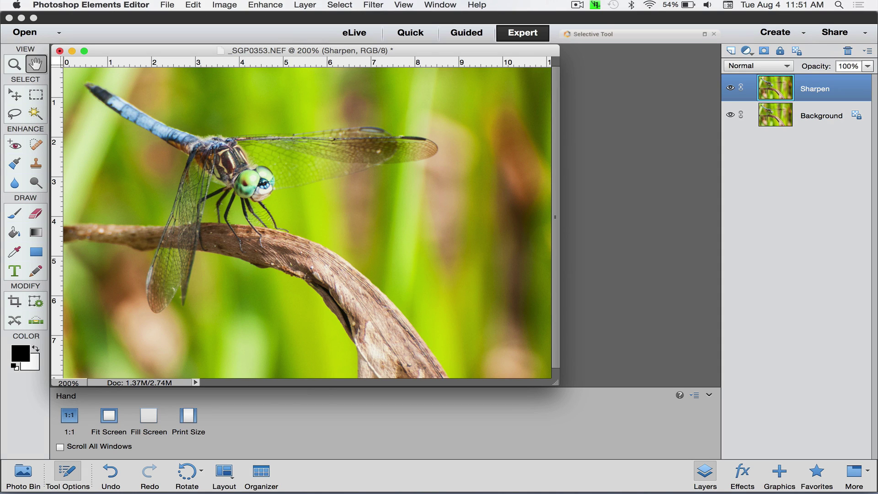
Open Enhance > Adjust Sharpness for the Sharpen layer.
click(264, 5)
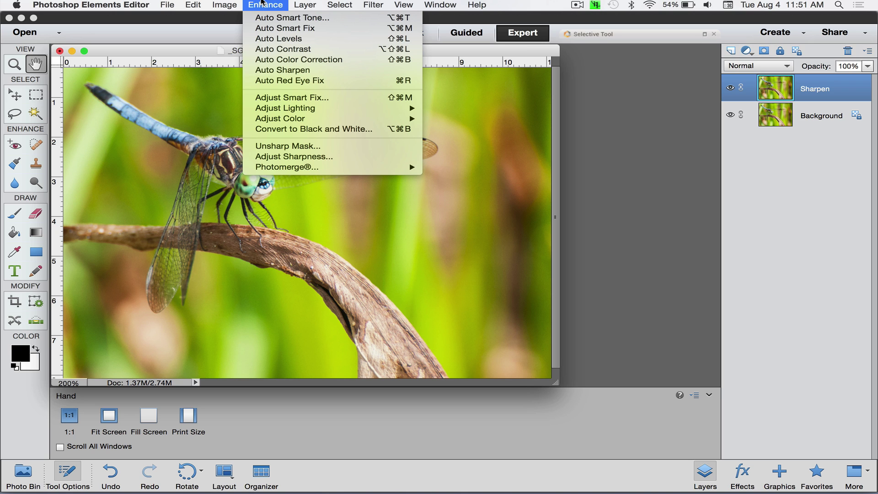
mouse_move(373, 4)
mouse_move(377, 138)
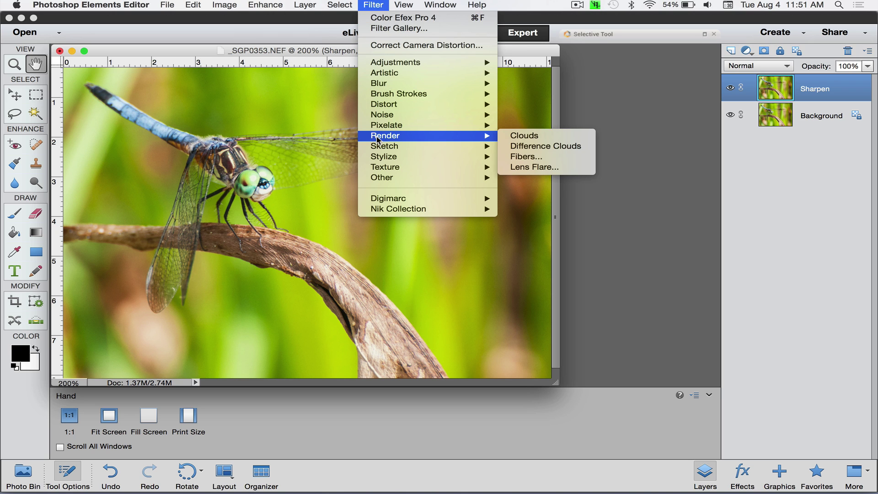
mouse_move(302, 3)
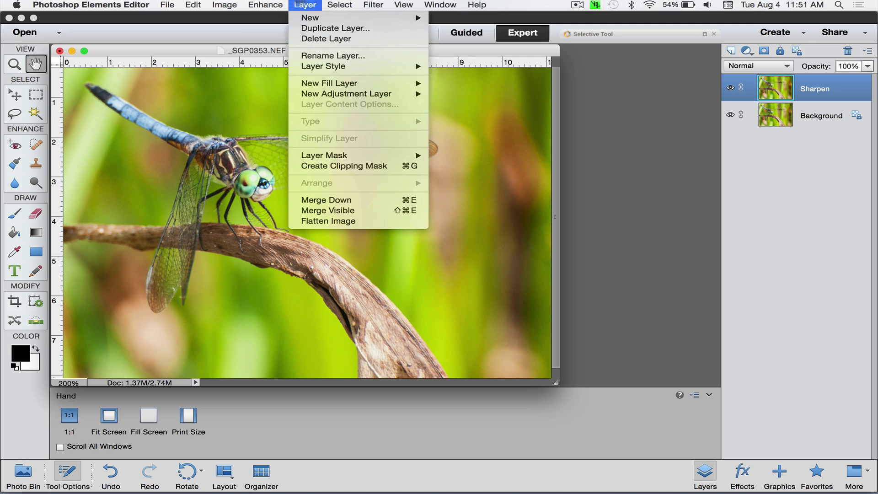
mouse_move(264, 3)
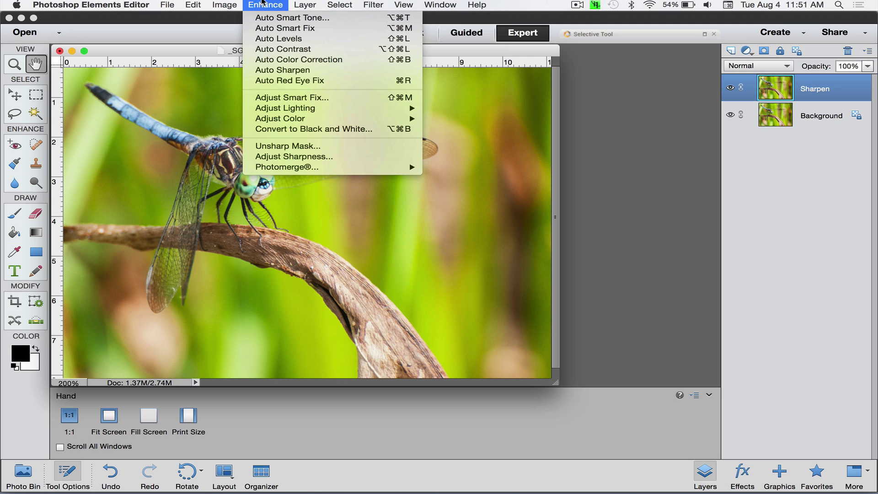
click(297, 157)
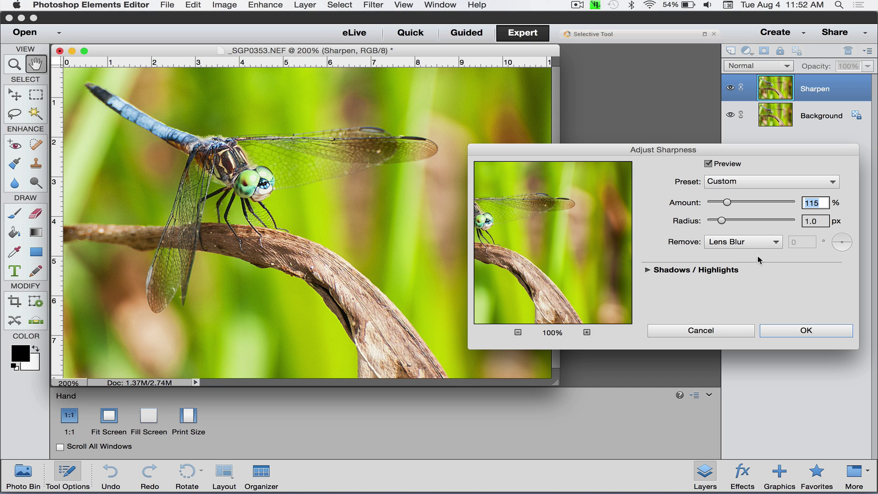
key(alt)
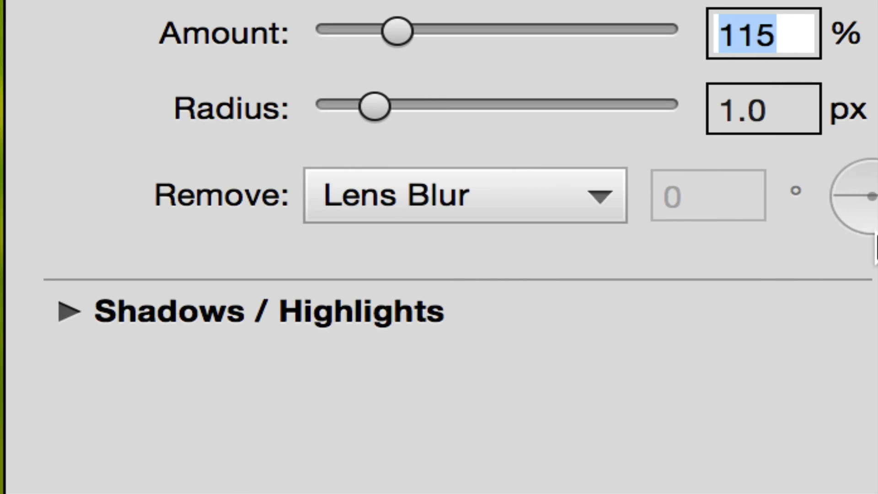
click(599, 204)
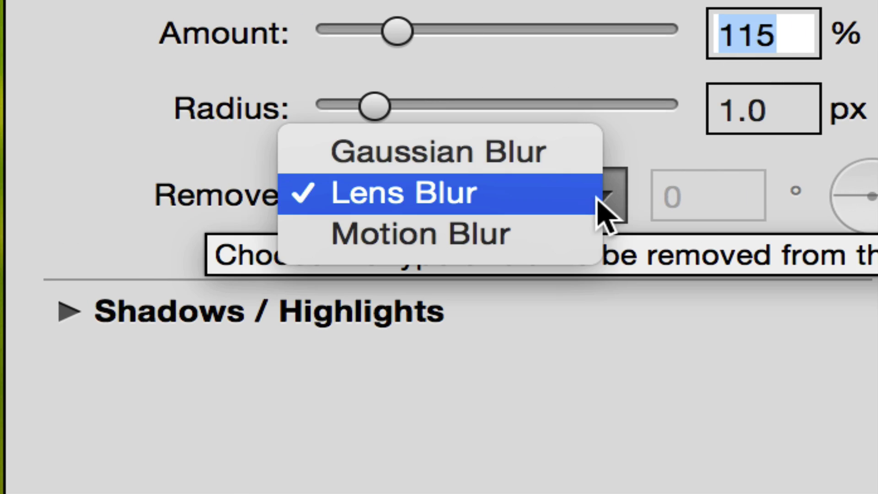
click(511, 205)
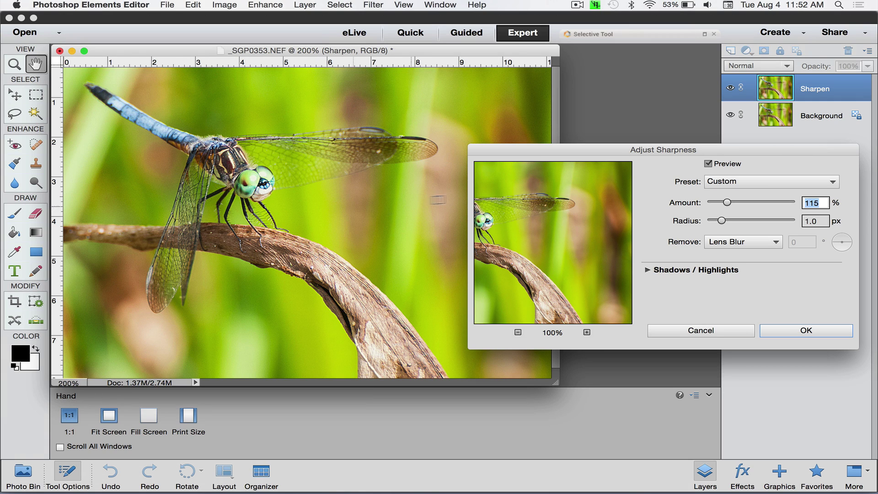
Centre the dragonfly in the Adjust Sharpness preview and compare the sharpening with Preview toggled.
drag(507, 222, 589, 225)
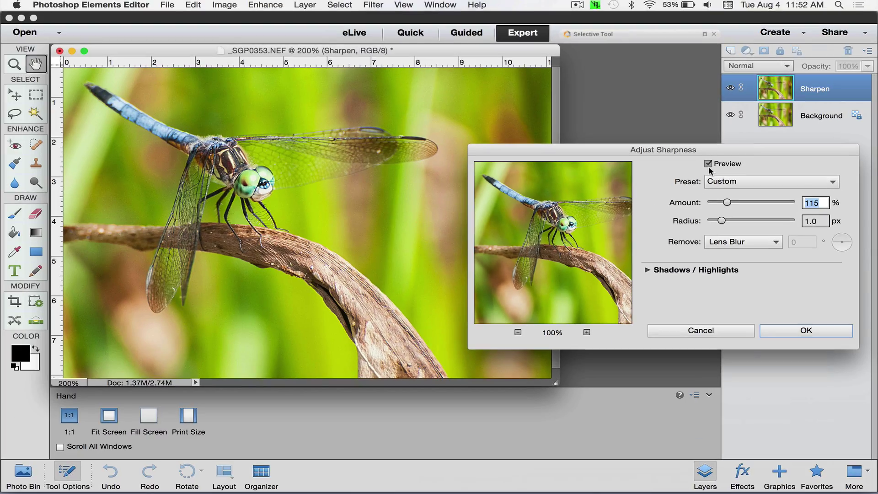
click(710, 163)
click(710, 164)
click(708, 163)
click(708, 163)
Try Amount values between 1% and 500%, settling on 101% after comparing.
drag(727, 202, 687, 198)
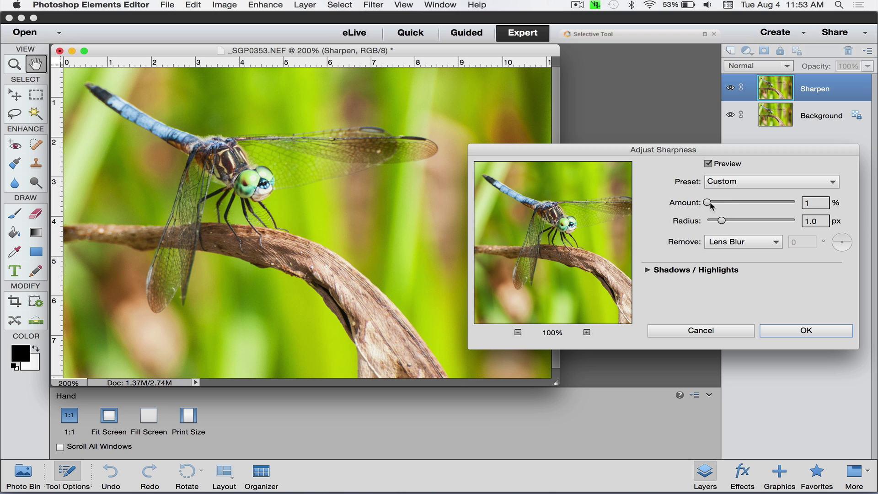
drag(707, 202, 841, 204)
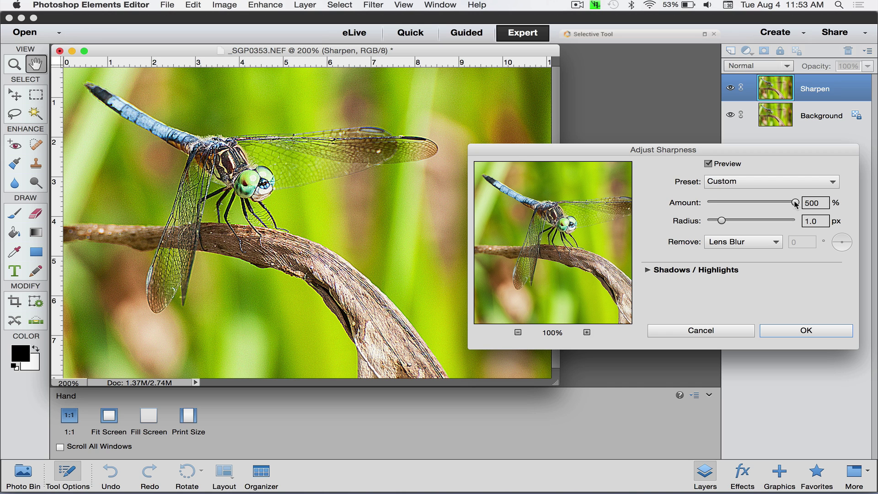
drag(796, 203, 724, 204)
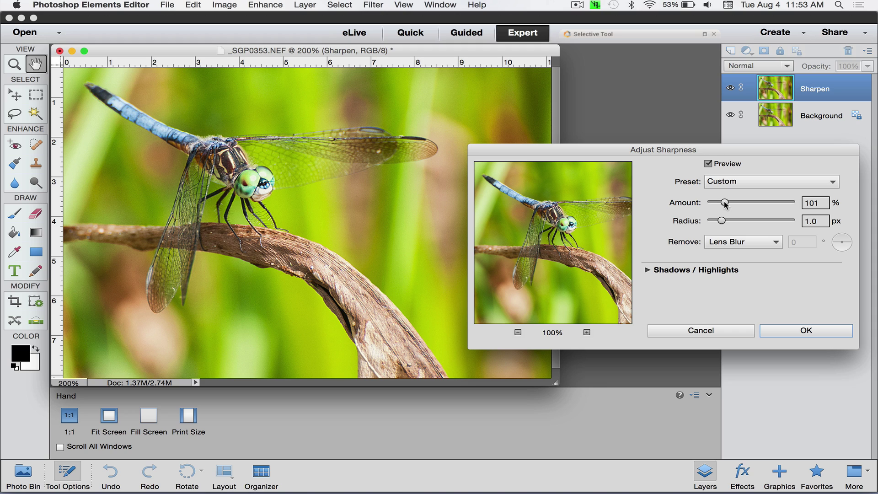
drag(726, 205, 722, 206)
click(707, 164)
click(708, 164)
drag(720, 202, 726, 204)
click(708, 164)
click(708, 163)
click(647, 269)
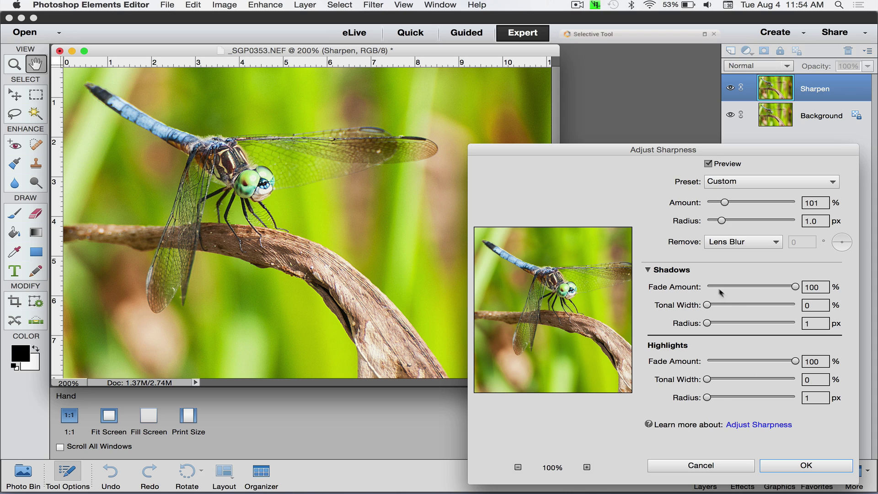
click(647, 270)
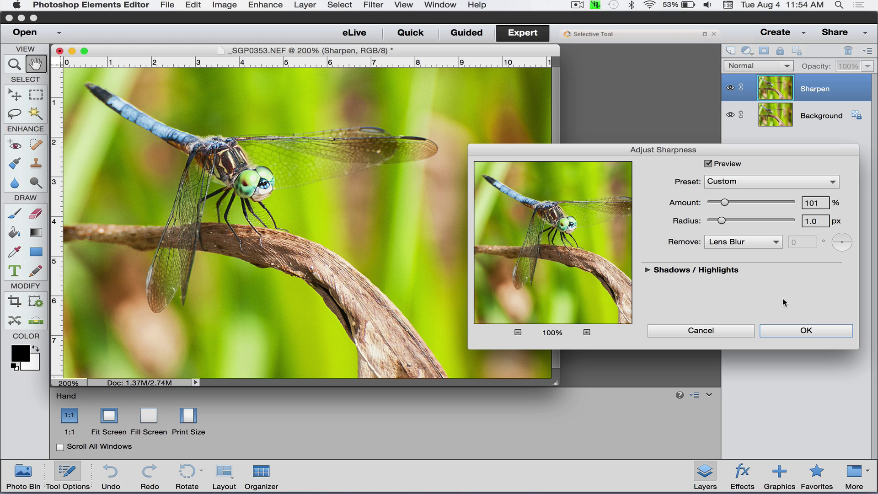
click(801, 328)
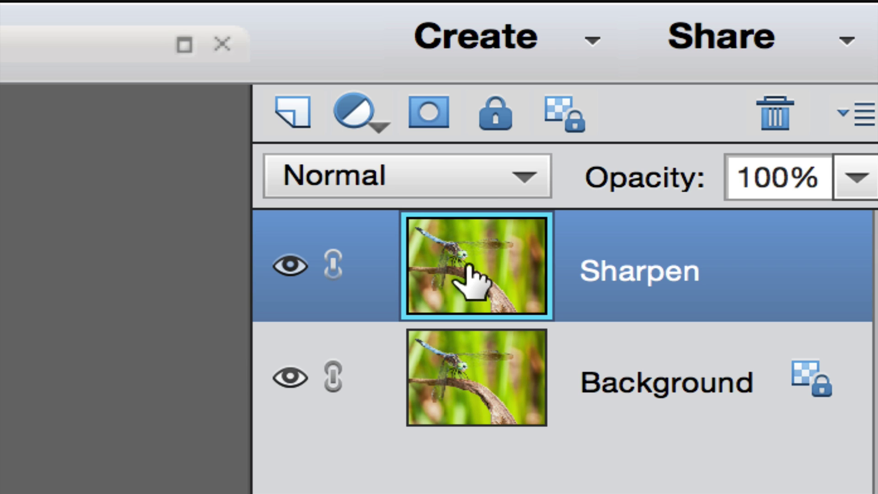
Add a black layer mask to the Sharpen layer and choose the Brush tool.
click(429, 120)
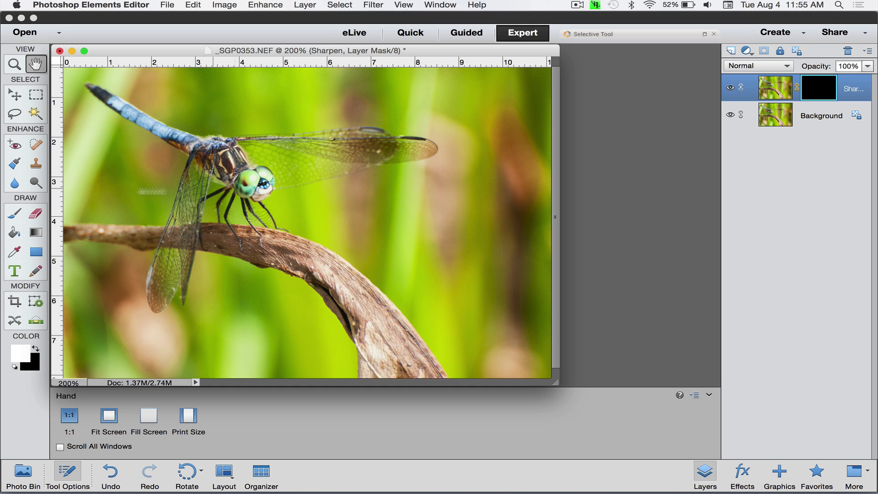
click(14, 213)
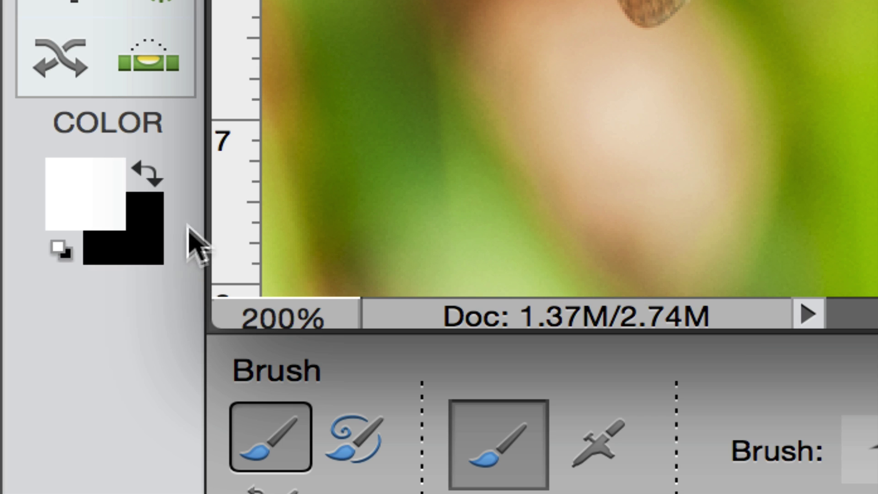
Set the colour swatches to white foreground over black background.
click(143, 169)
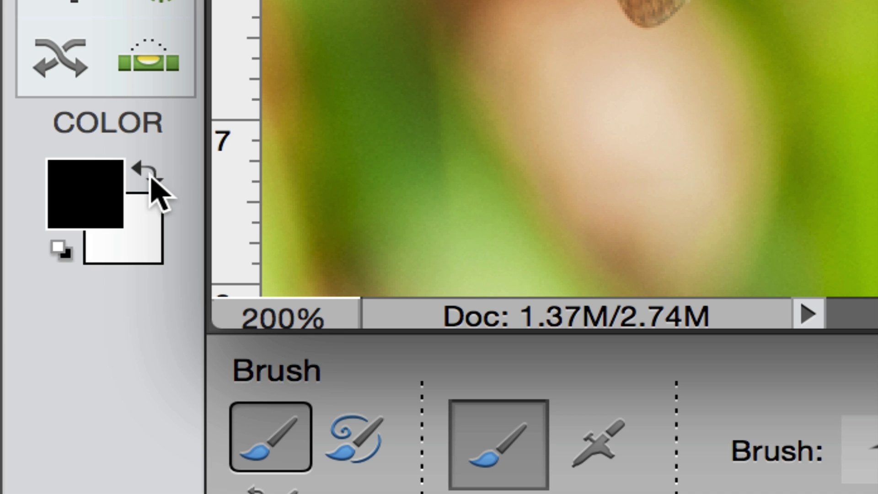
click(152, 174)
click(151, 174)
click(151, 174)
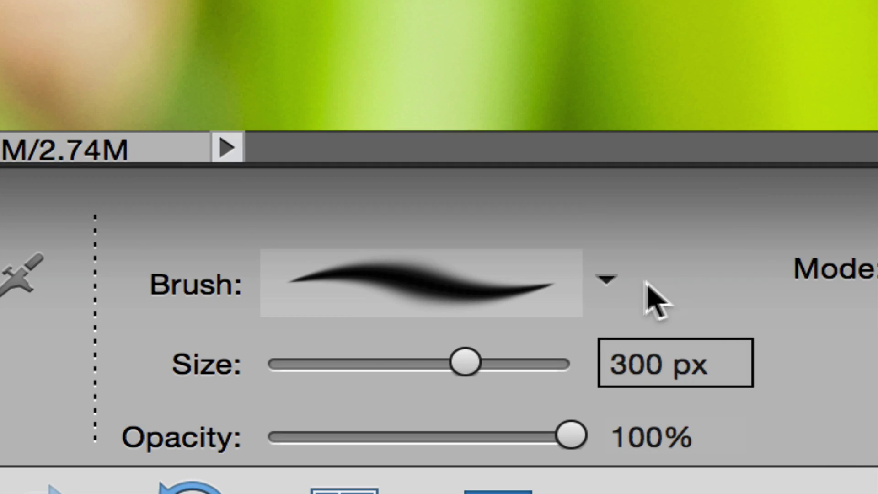
Pick the Soft Round 27 pixels brush from the Default Brushes set.
click(607, 280)
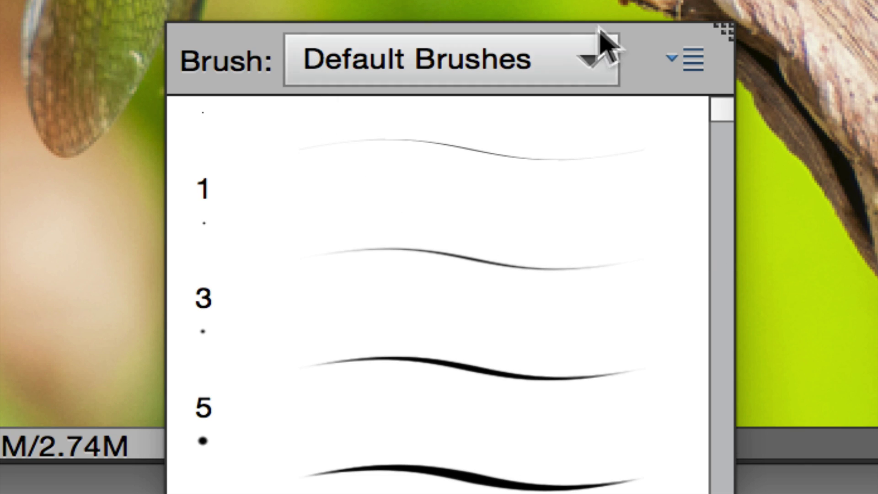
click(590, 60)
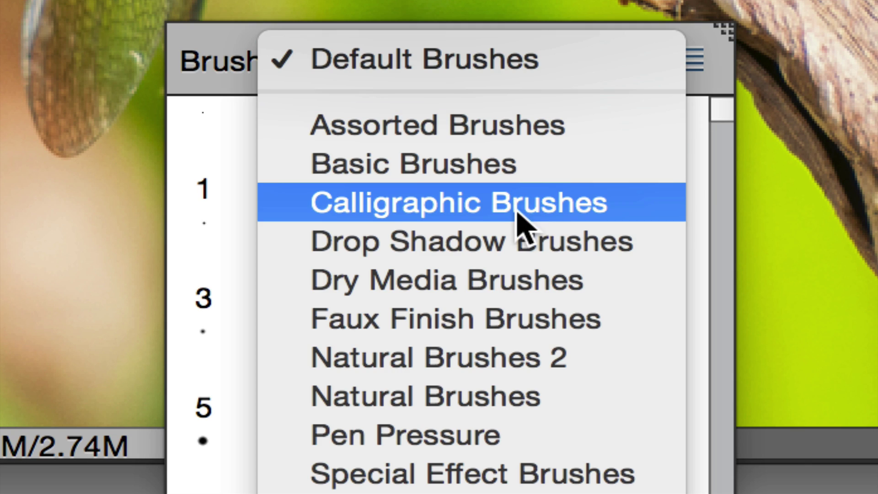
click(455, 277)
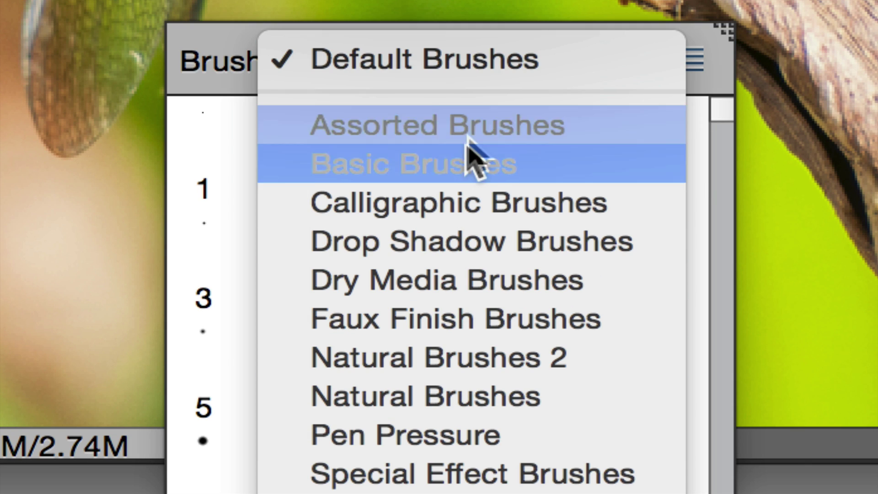
click(496, 73)
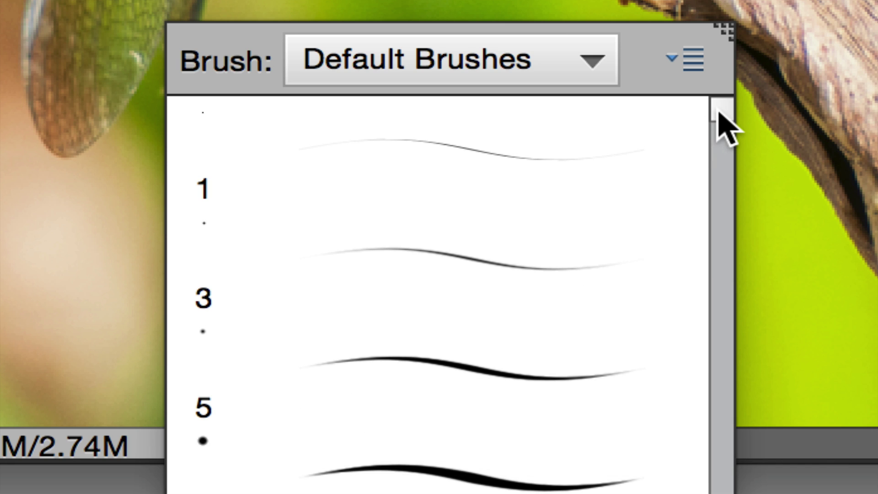
drag(718, 113, 727, 179)
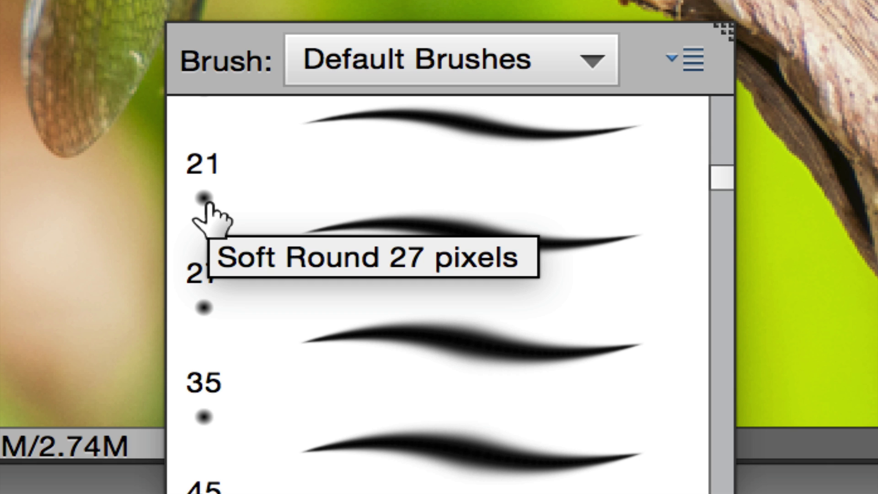
click(336, 214)
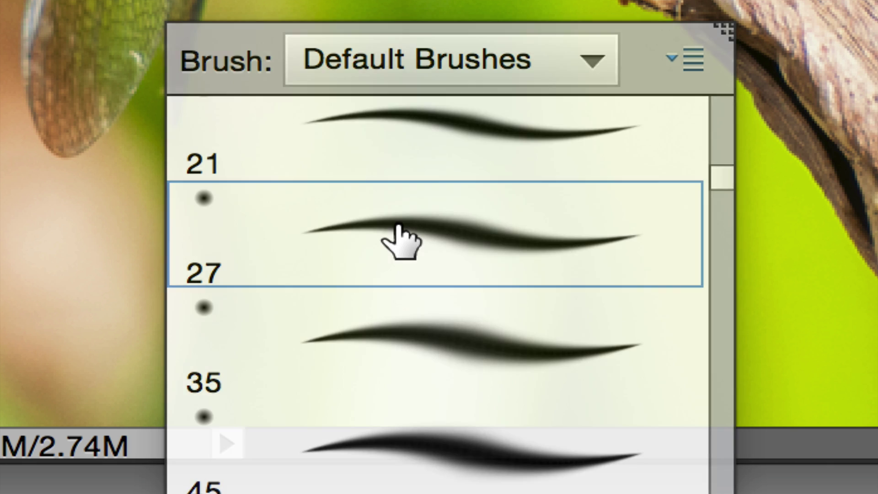
Close the brush preset picker, keeping the 27 px Soft Round brush.
click(397, 226)
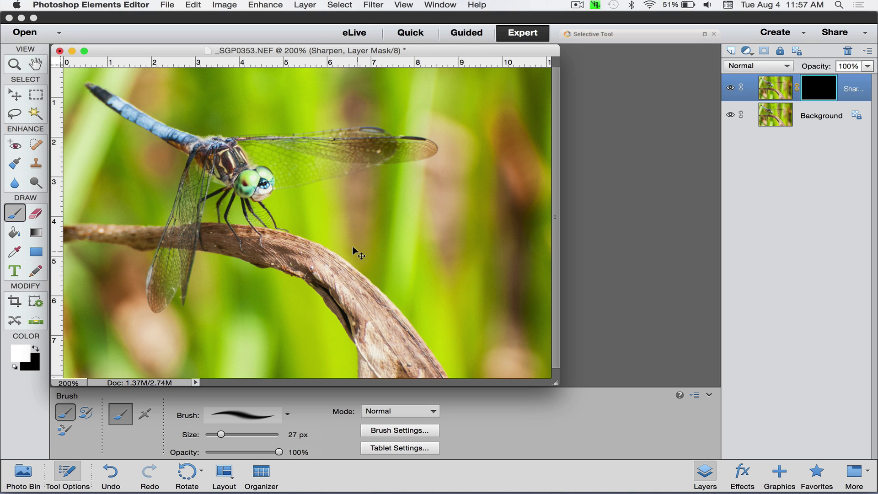
Zoom to 600% and paint white on the mask over the dragonfly's eyes, head and thorax.
key(super+equal)
key(super+equal)
key(super+equal)
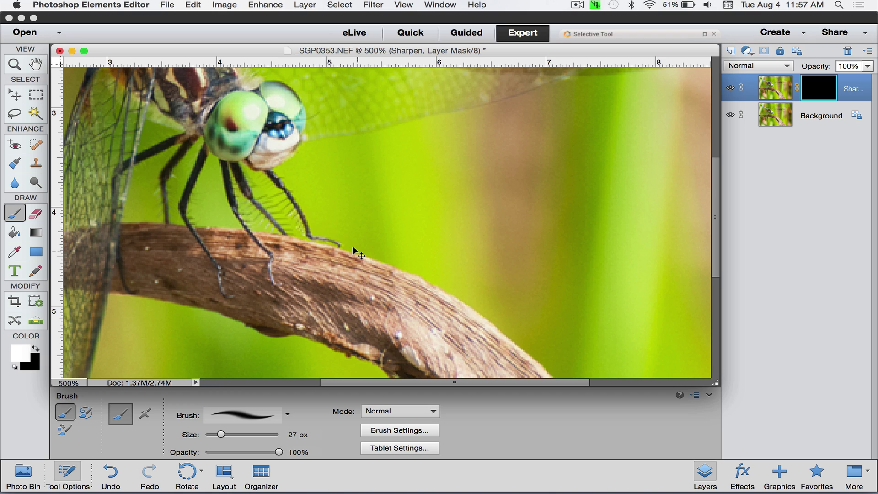
key(super+equal)
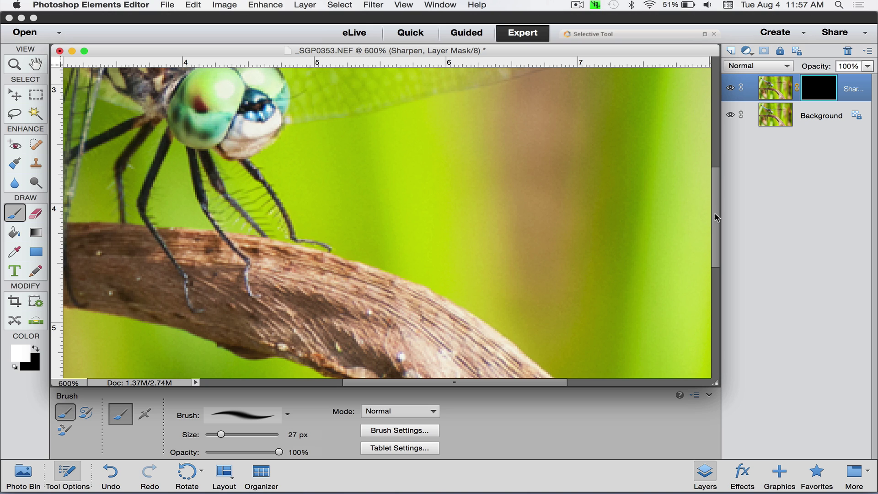
drag(716, 217, 714, 173)
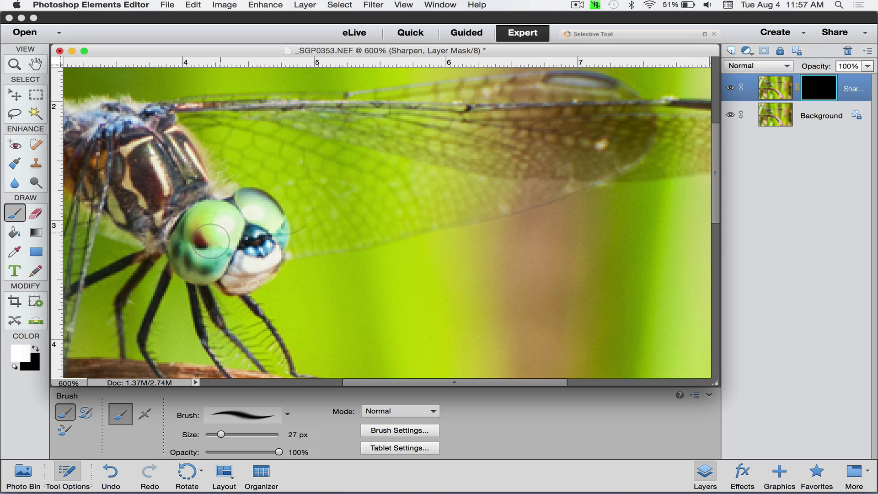
mouse_move(210, 241)
mouse_down()
mouse_move(245, 243)
mouse_move(247, 234)
mouse_move(231, 245)
mouse_move(254, 231)
mouse_up()
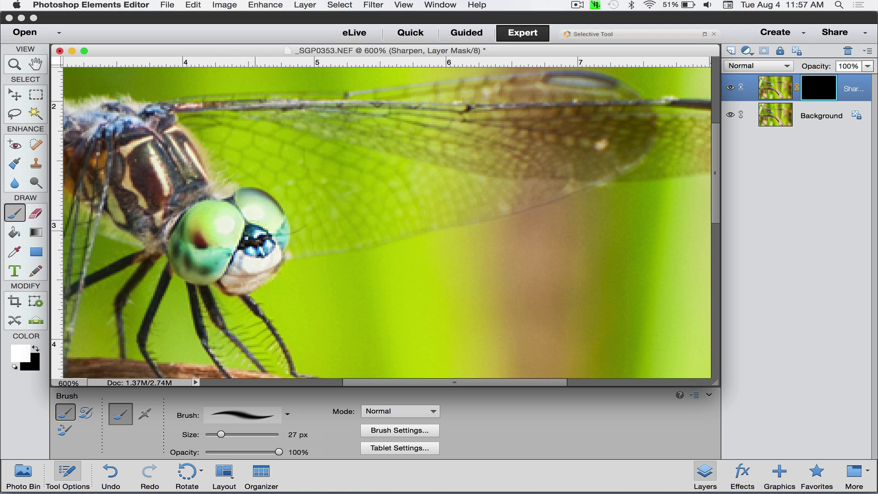
mouse_move(256, 263)
mouse_down()
mouse_move(196, 247)
mouse_move(142, 178)
mouse_move(190, 150)
mouse_move(151, 170)
mouse_move(92, 132)
mouse_move(104, 171)
mouse_move(146, 210)
mouse_move(236, 189)
mouse_up()
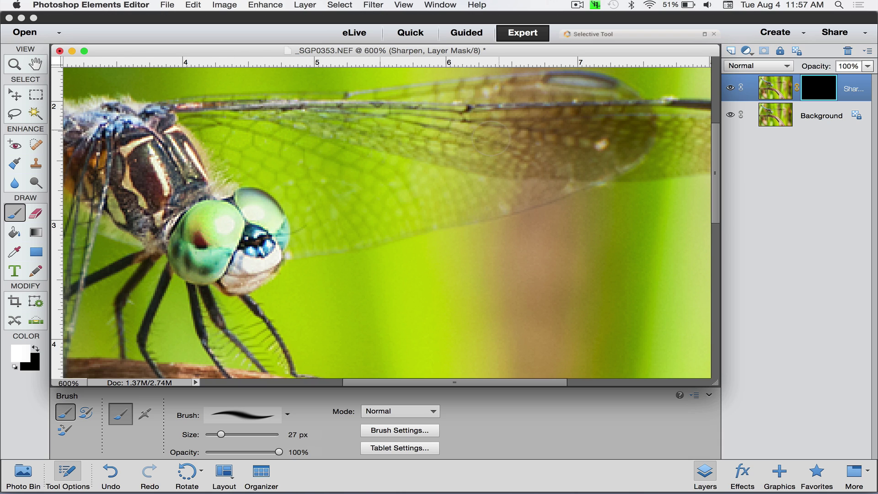
drag(272, 215, 218, 236)
drag(257, 268, 208, 215)
drag(428, 384, 355, 384)
mouse_move(321, 135)
mouse_down()
mouse_move(278, 114)
mouse_move(250, 132)
mouse_up()
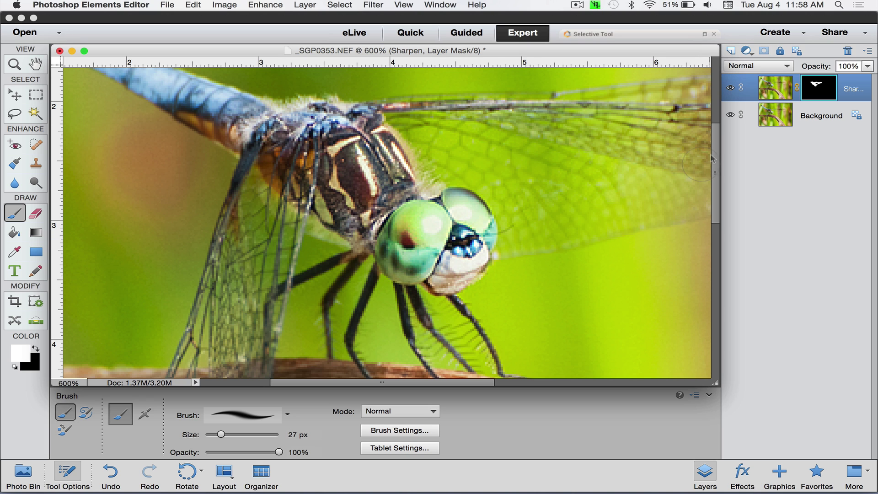
drag(719, 151, 718, 179)
Paint white along the dragonfly's front and middle legs with a 10 px brush, then enlarge it.
key(bracketleft)
key(bracketleft)
key(bracketleft)
key(bracketleft)
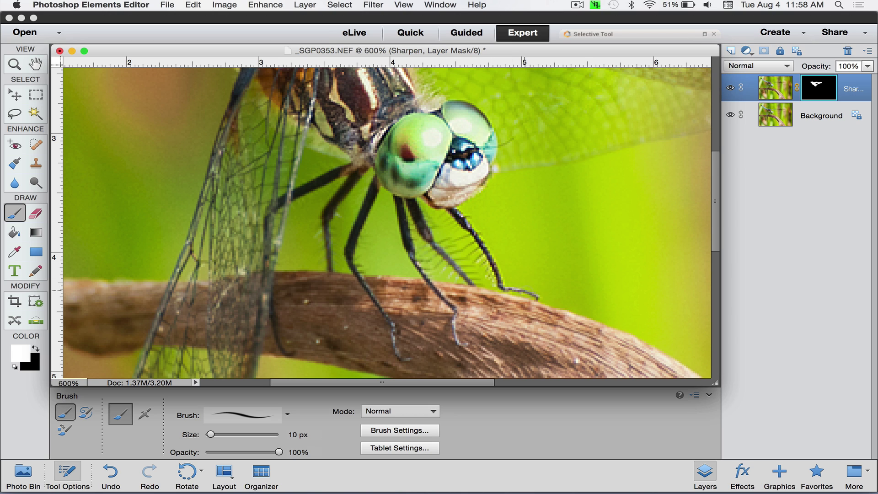
mouse_move(411, 208)
mouse_down()
mouse_move(426, 247)
mouse_move(478, 297)
mouse_up()
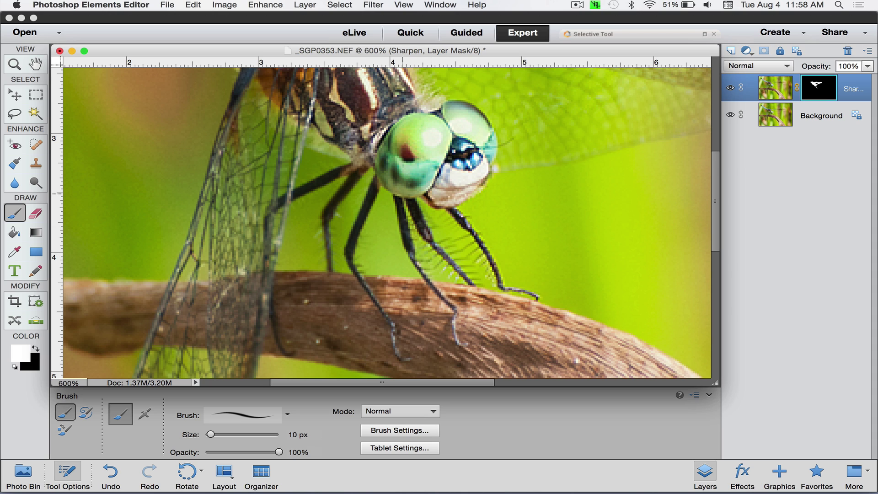
drag(409, 225, 457, 341)
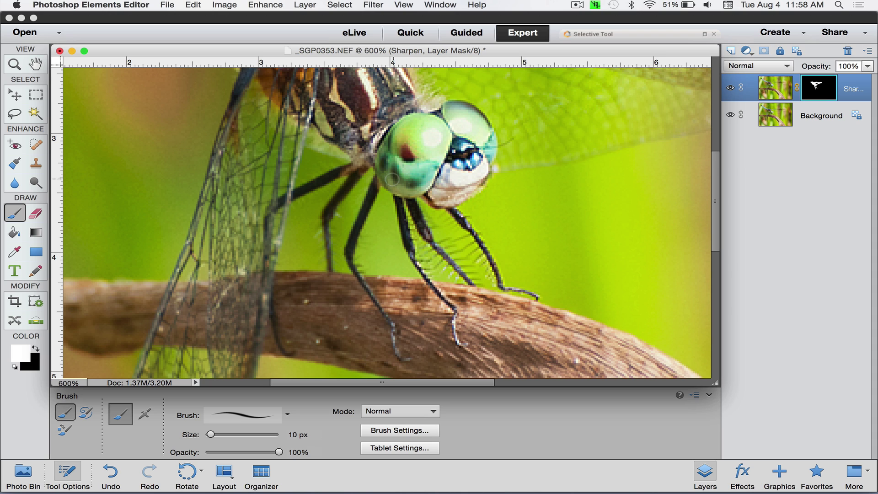
mouse_move(377, 181)
mouse_down()
mouse_move(356, 230)
mouse_move(382, 317)
mouse_move(403, 351)
mouse_up()
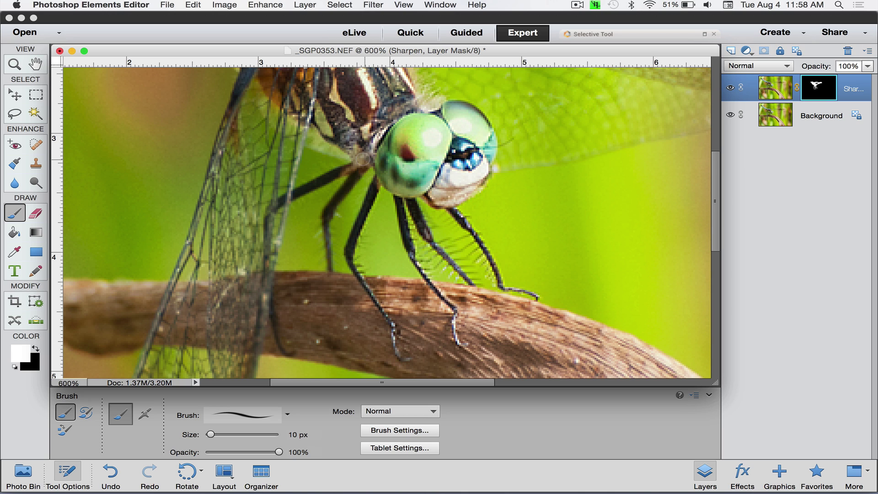
drag(362, 177, 331, 217)
mouse_move(349, 169)
mouse_down()
mouse_move(313, 181)
mouse_move(268, 225)
mouse_up()
key(bracketright)
key(bracketright)
key(bracketright)
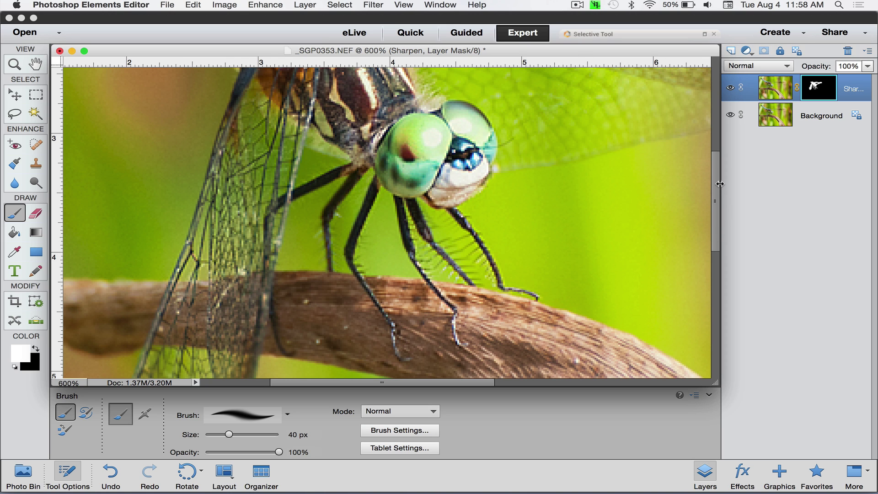
Paint white on the mask over the wing and along the upper branch.
mouse_move(715, 181)
mouse_down()
mouse_move(716, 243)
mouse_move(716, 231)
mouse_up()
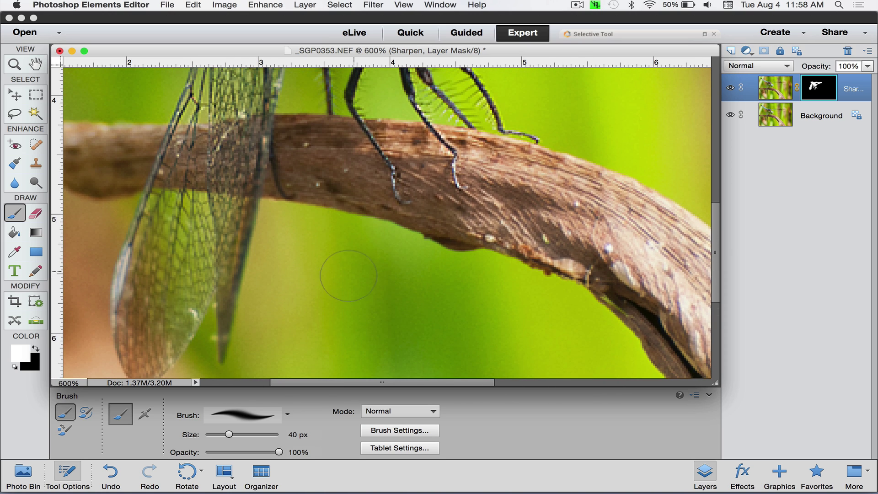
mouse_move(256, 183)
mouse_down()
mouse_move(238, 147)
mouse_move(219, 137)
mouse_move(229, 169)
mouse_up()
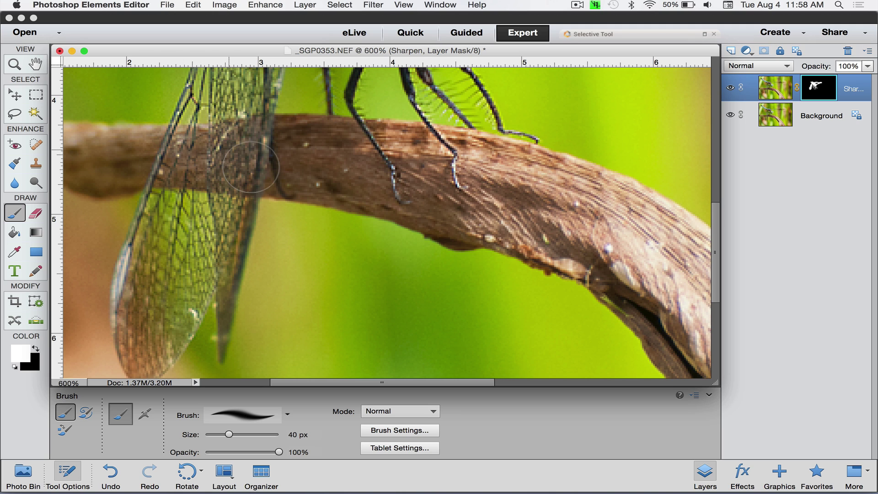
mouse_move(403, 170)
mouse_down()
mouse_move(517, 174)
mouse_move(438, 159)
mouse_move(432, 190)
mouse_move(594, 205)
mouse_move(568, 223)
mouse_move(635, 222)
mouse_move(594, 256)
mouse_move(685, 252)
mouse_move(663, 242)
mouse_up()
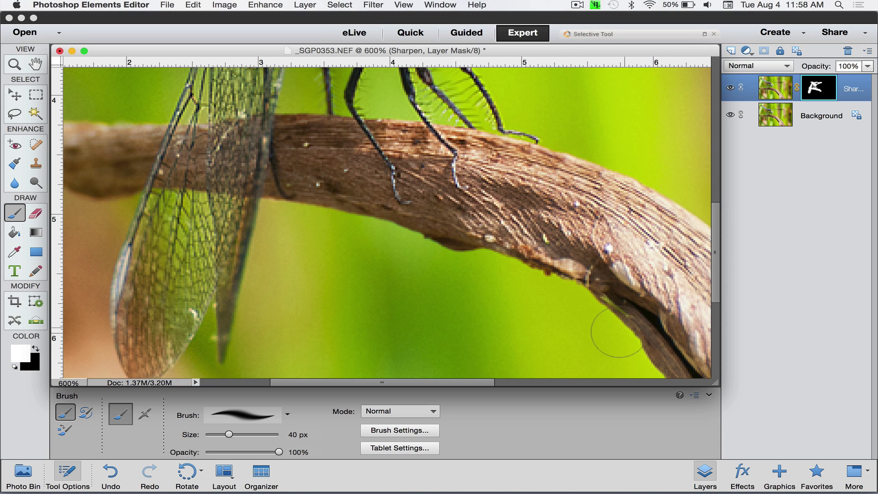
drag(474, 385, 590, 402)
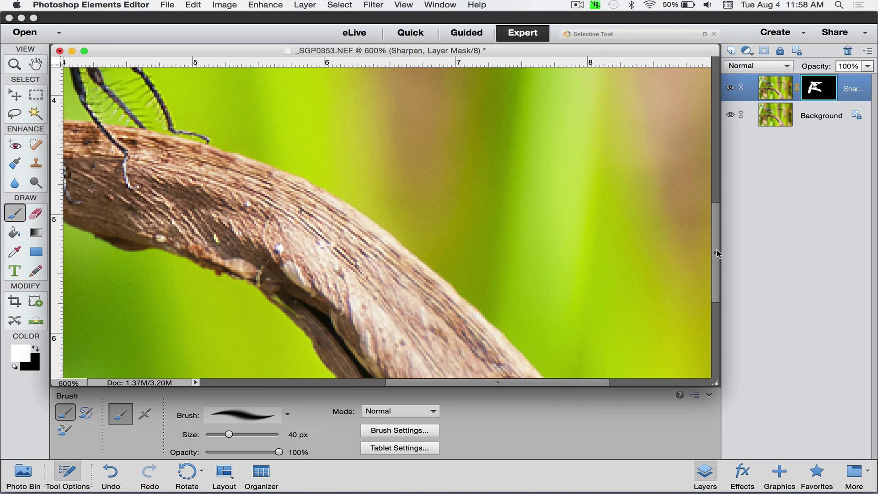
drag(717, 253, 717, 286)
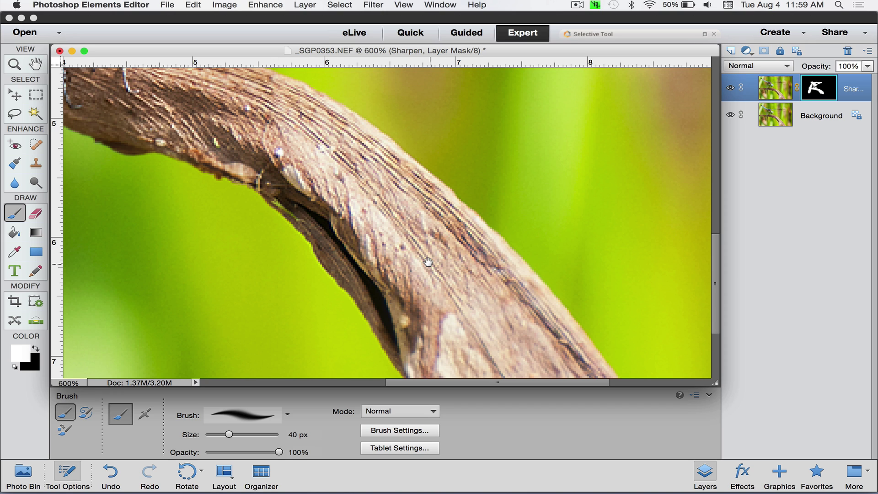
Extend the mask along the lower twig's dark diagonal edge, panning as needed.
drag(428, 261, 347, 163)
drag(367, 198, 373, 186)
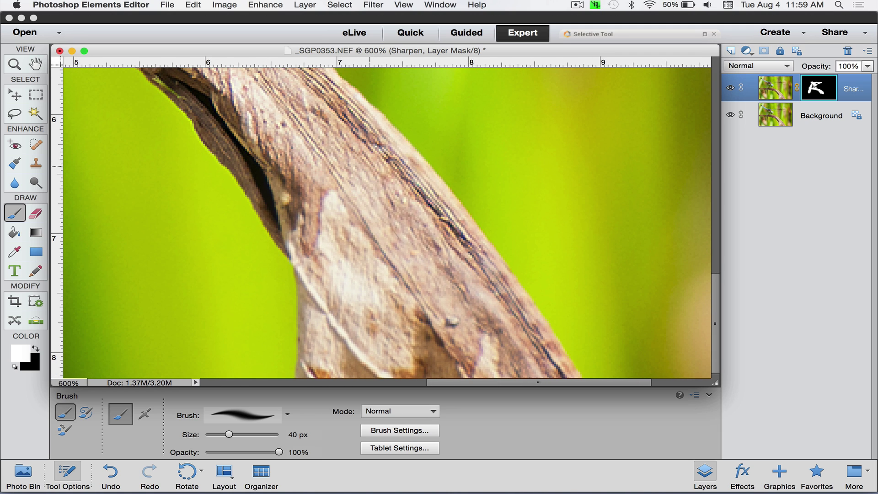
drag(382, 146, 473, 244)
mouse_move(347, 196)
mouse_down()
mouse_move(365, 256)
mouse_move(393, 288)
mouse_move(480, 325)
mouse_move(439, 298)
mouse_move(330, 172)
mouse_up()
key(space)
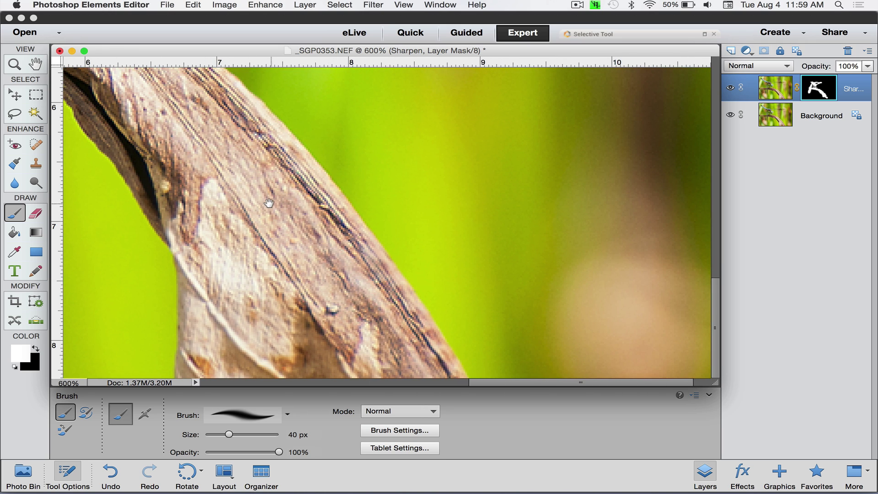
scroll(318, 154, left, 5)
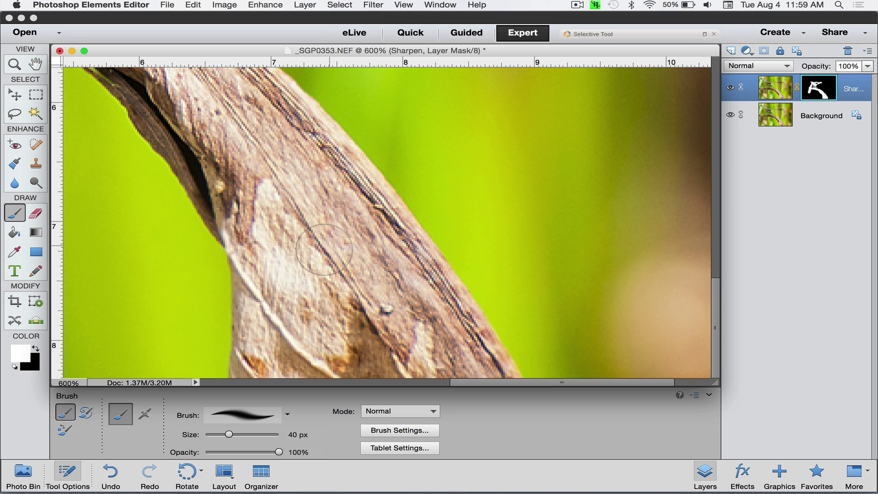
Zoom out from 600% to 200% to see the sharpened dragonfly and branch in full.
key(super+minus)
key(super+minus)
key(super+minus)
key(super+minus)
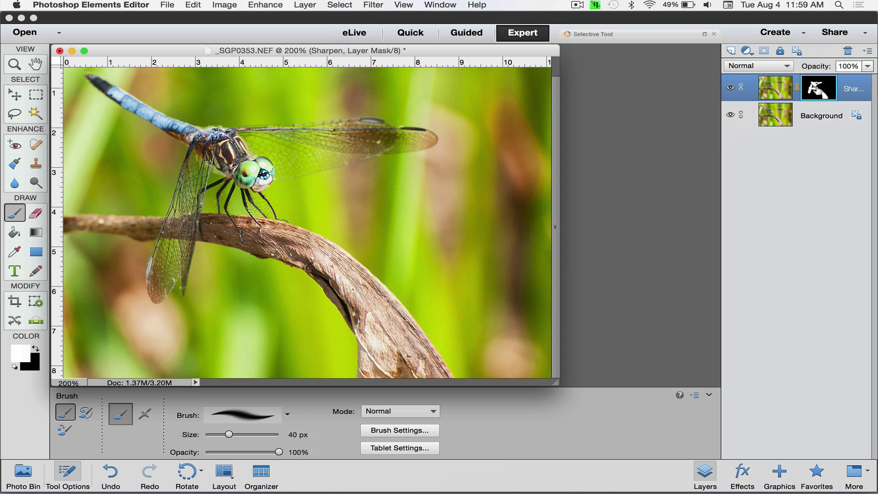
Display the Sharpen mask alone and paint white over the branch's lower-left seam and dragonfly's head.
alt+click(819, 91)
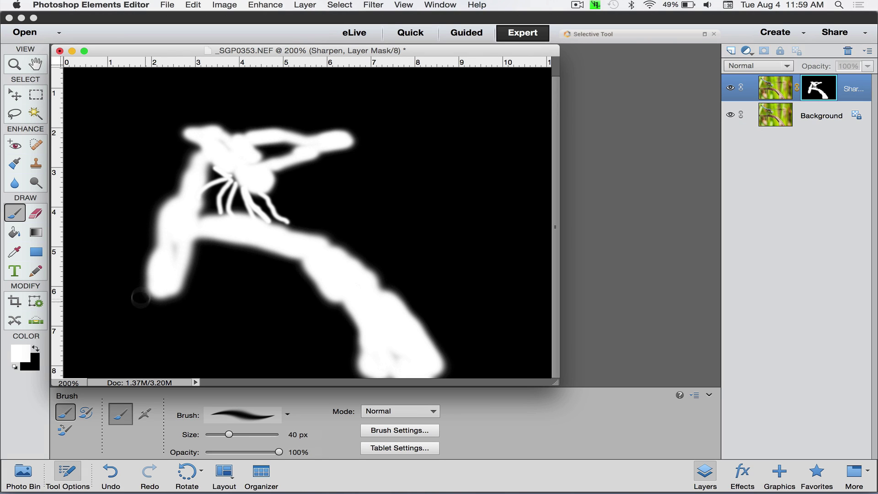
mouse_move(168, 245)
mouse_down()
mouse_move(177, 288)
mouse_move(165, 274)
mouse_up()
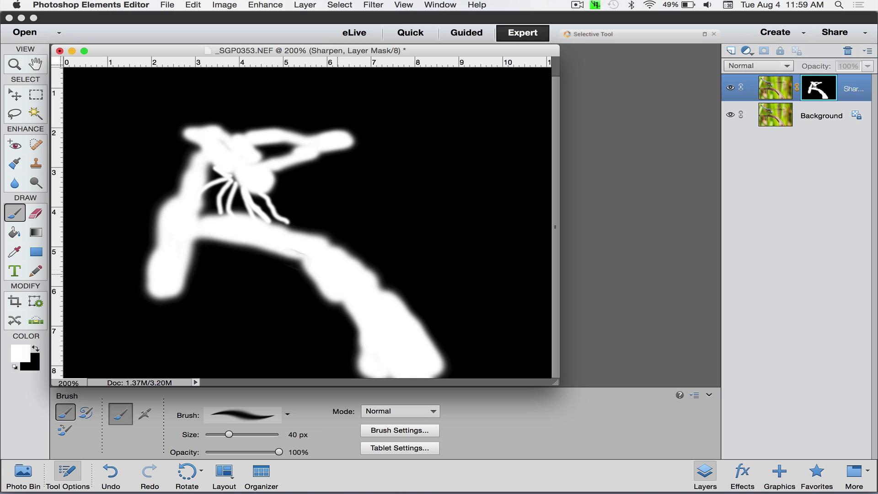
mouse_move(222, 148)
mouse_down()
mouse_move(202, 142)
mouse_move(210, 140)
mouse_up()
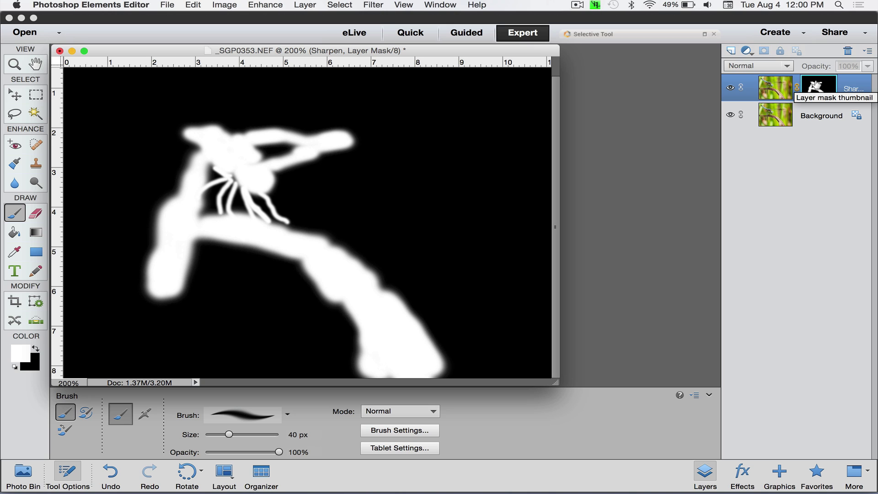
alt+click(818, 87)
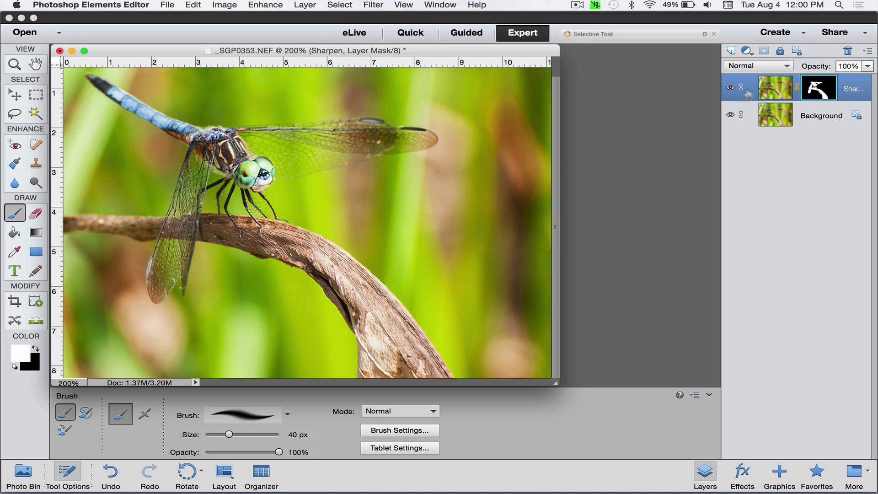
click(730, 88)
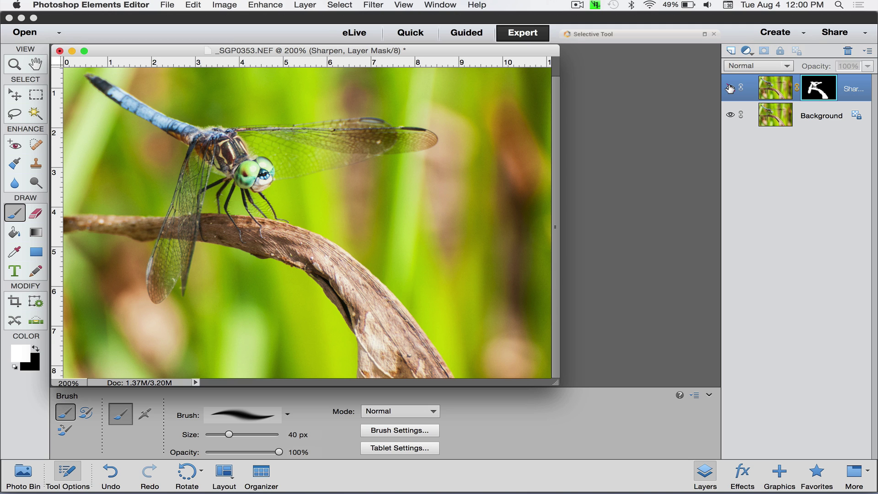
click(730, 89)
click(730, 89)
click(730, 88)
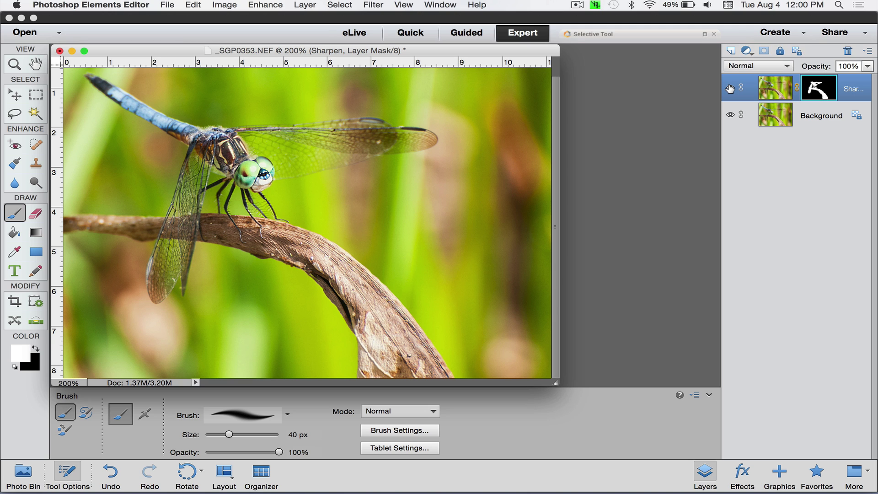
key(super+equal)
key(super+equal)
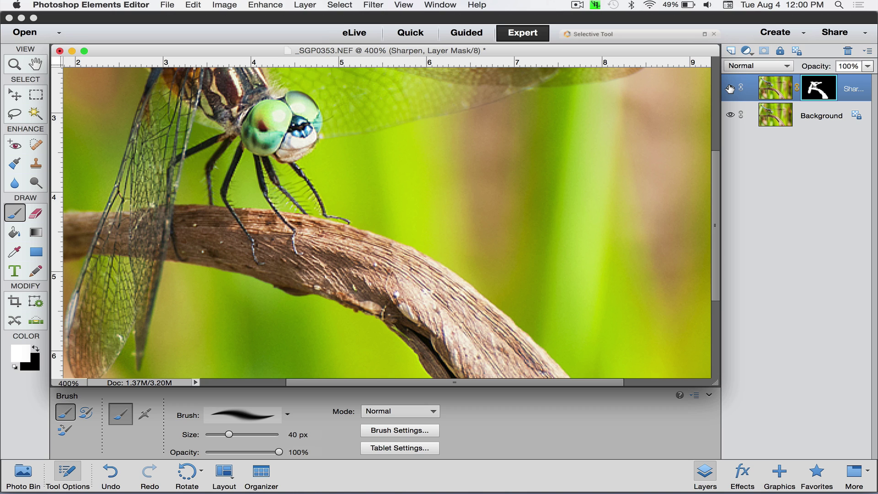
click(730, 88)
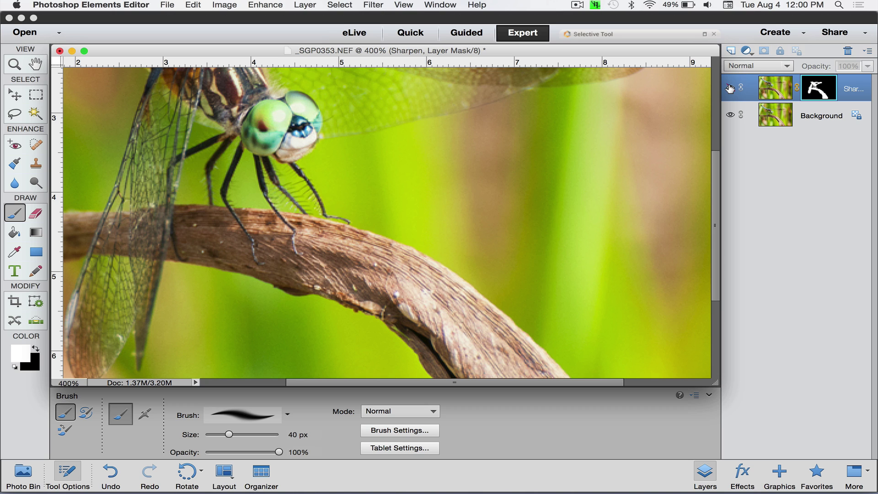
click(730, 89)
click(729, 88)
click(730, 88)
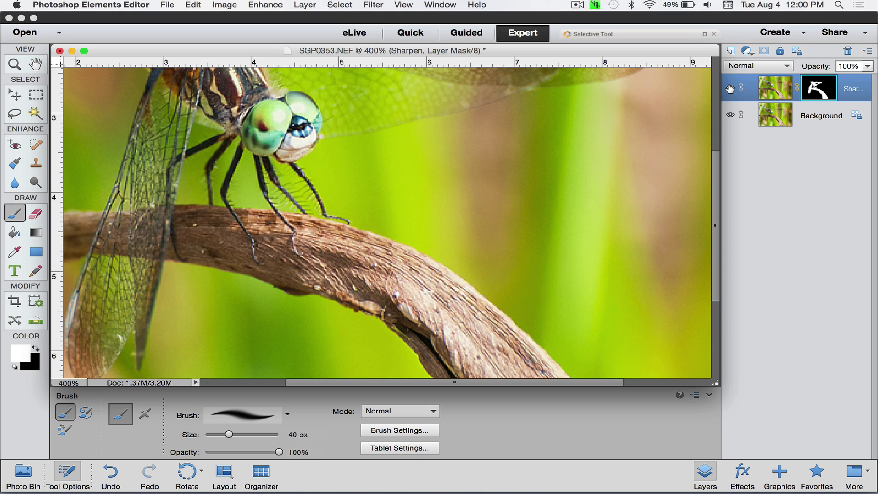
click(729, 88)
click(730, 88)
key(super+minus)
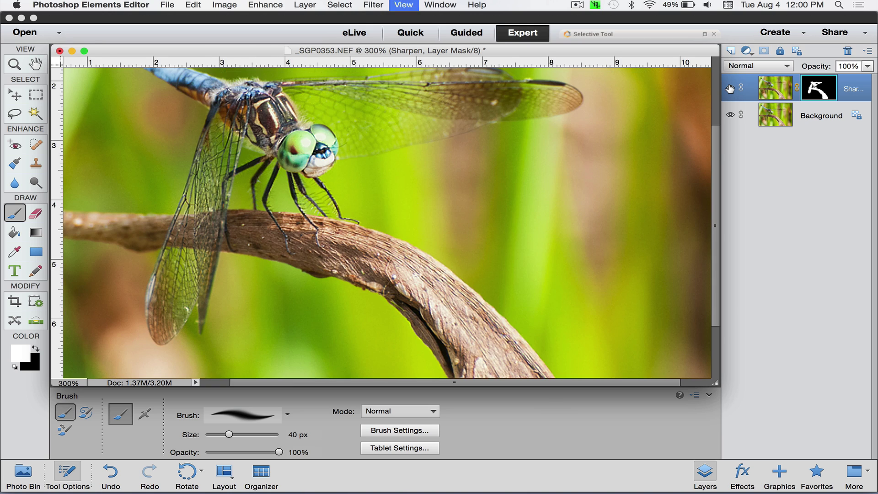
key(super+minus)
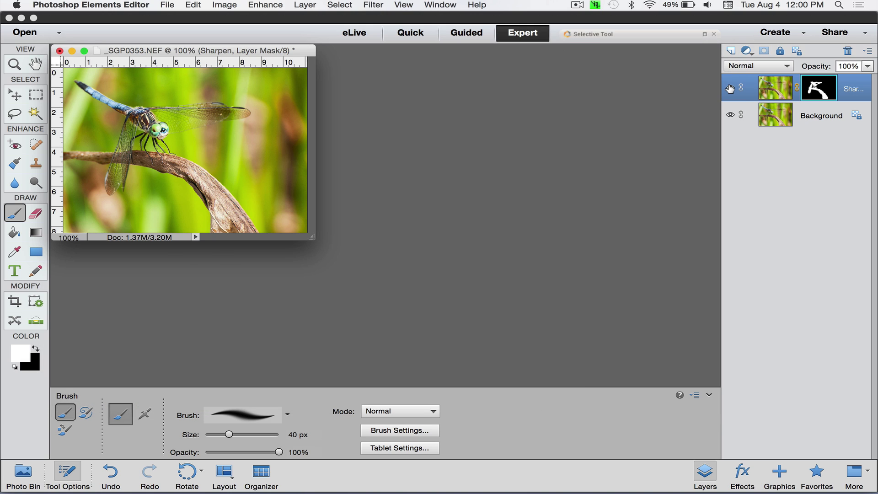
key(super+plus)
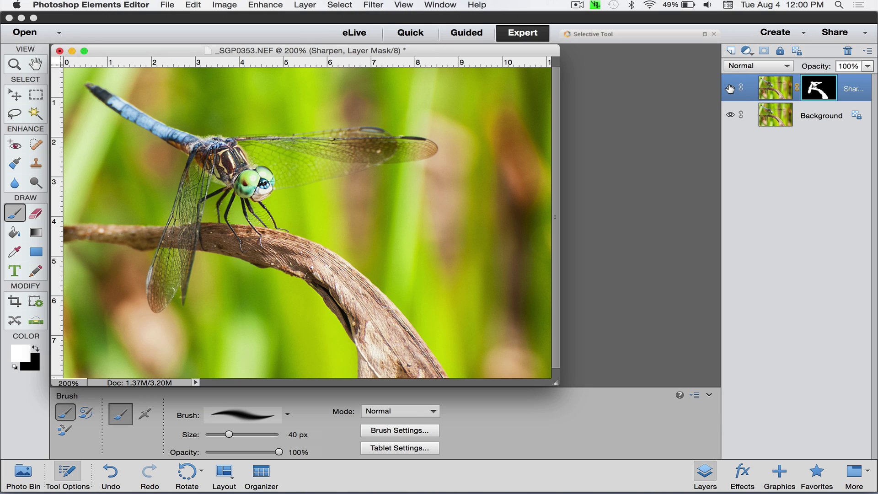